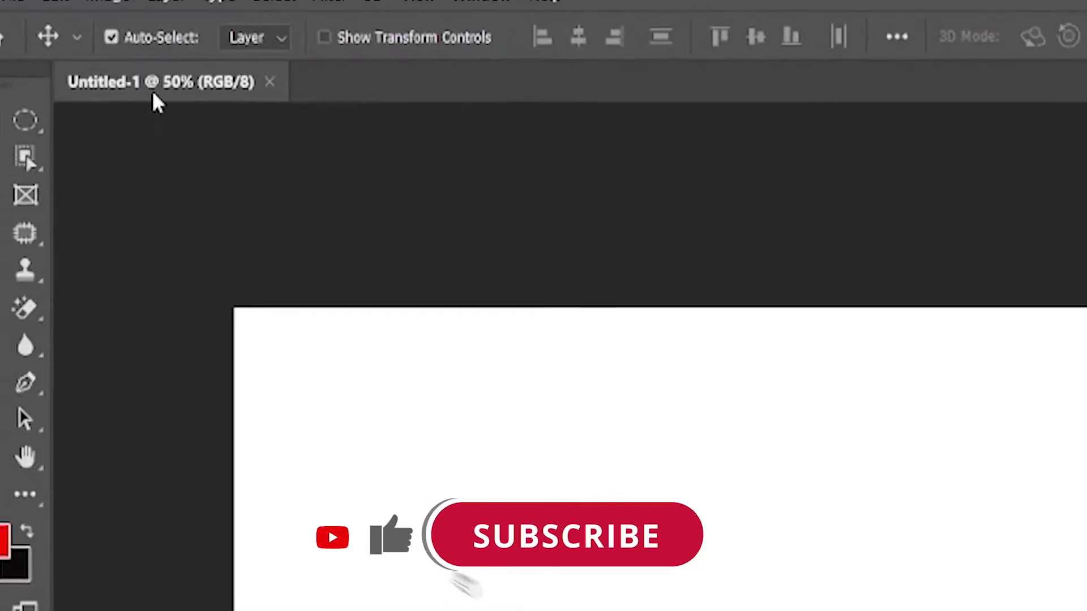
# - Open the File menu on the blank Untitled-1 canvas to reach Place Embedded
pyautogui.click(51, 17)
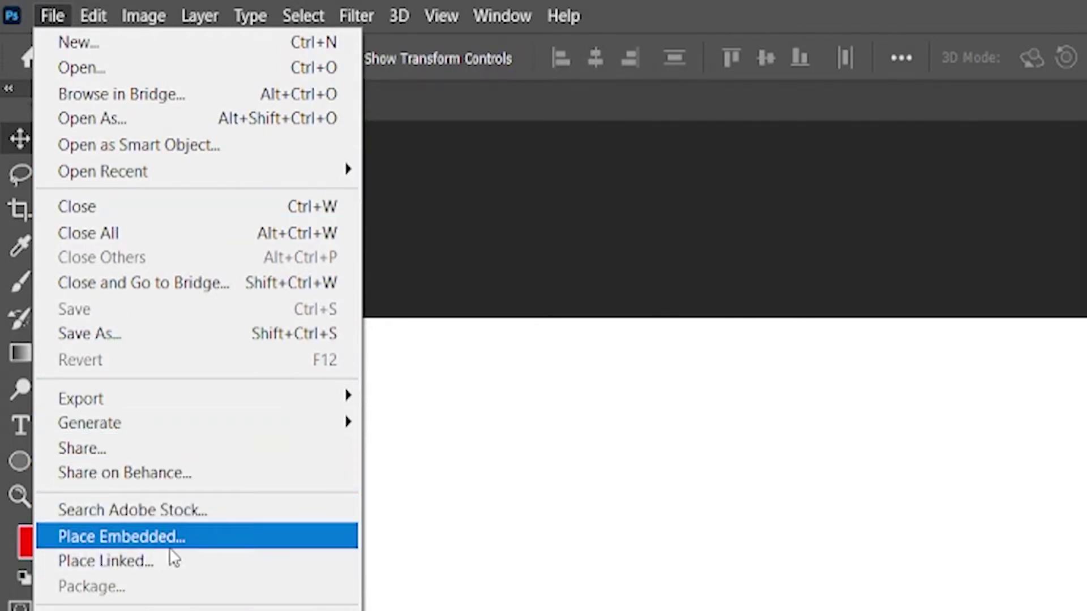
# - Place image-modern-asian-woman-standing-park-smiling from Desktop > Tutorial 4 and commit it as a layer
pyautogui.click(131, 541)
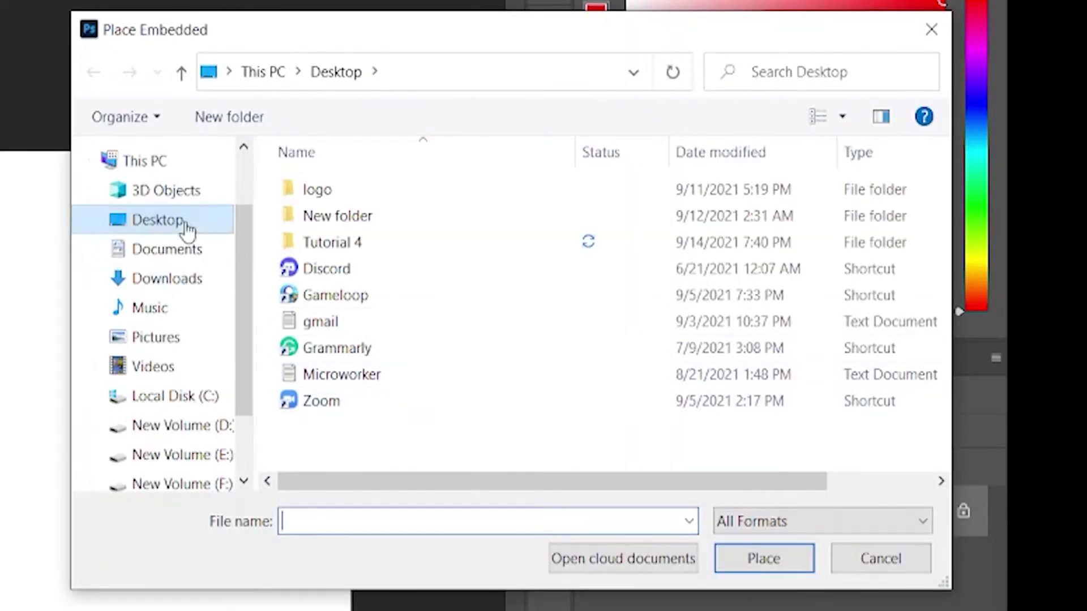
pyautogui.click(363, 248)
pyautogui.doubleClick(366, 256)
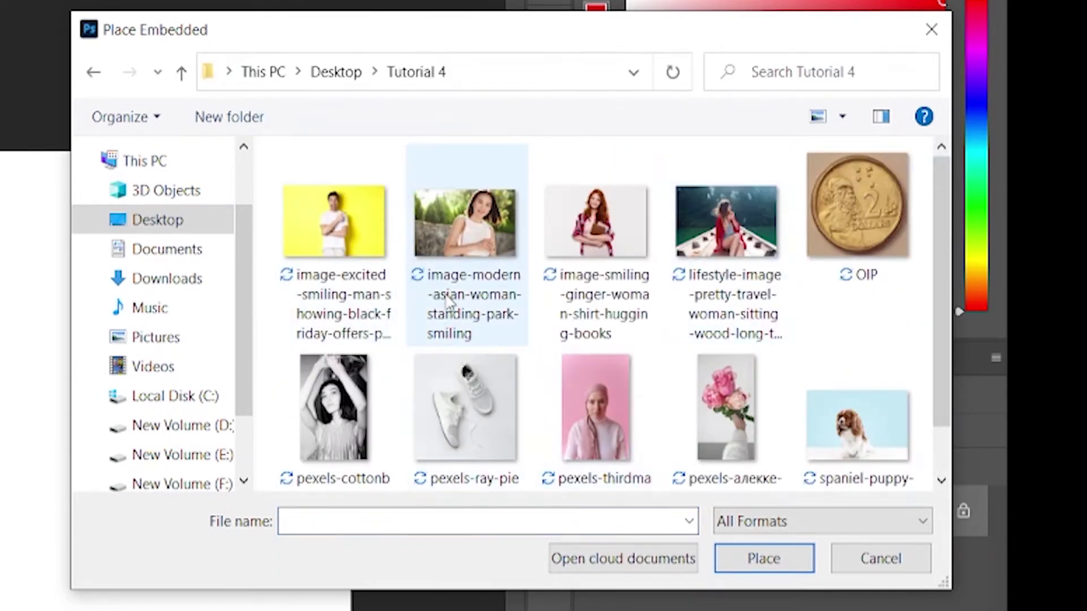
pyautogui.click(492, 232)
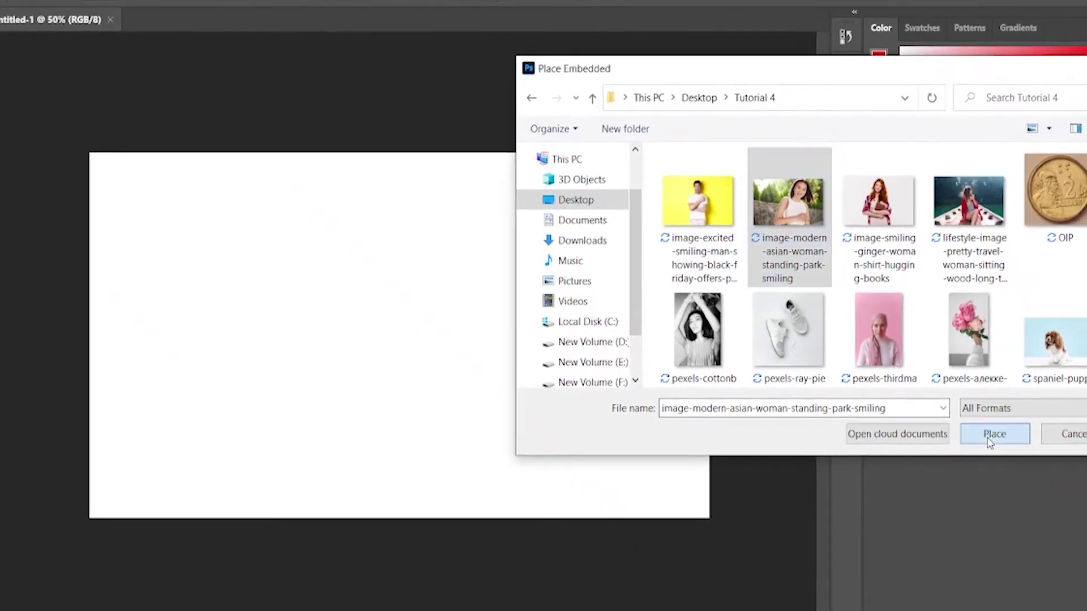
pyautogui.click(758, 560)
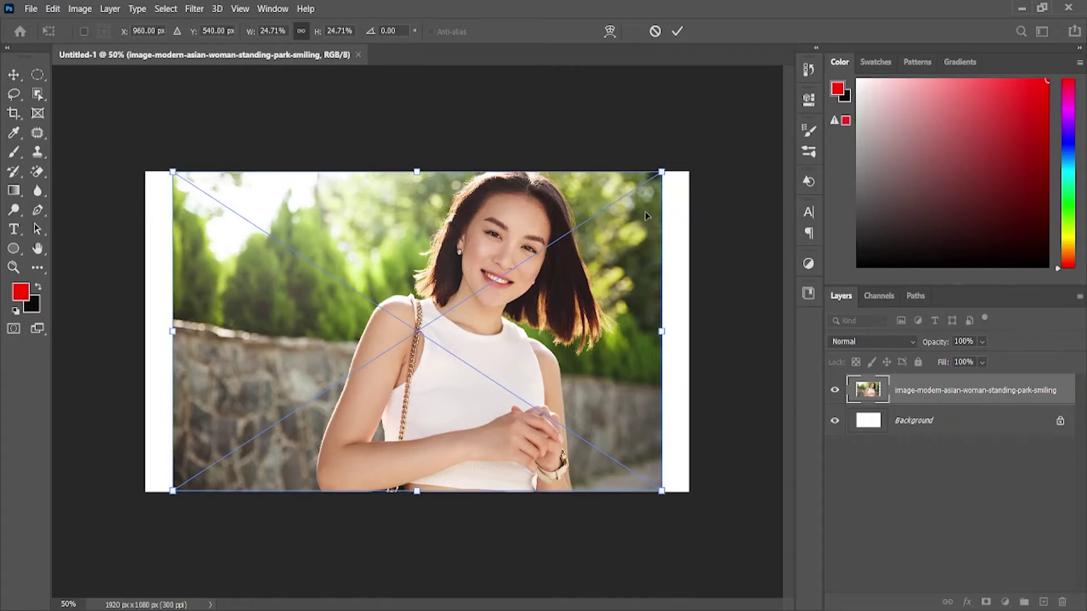
pyautogui.click(678, 32)
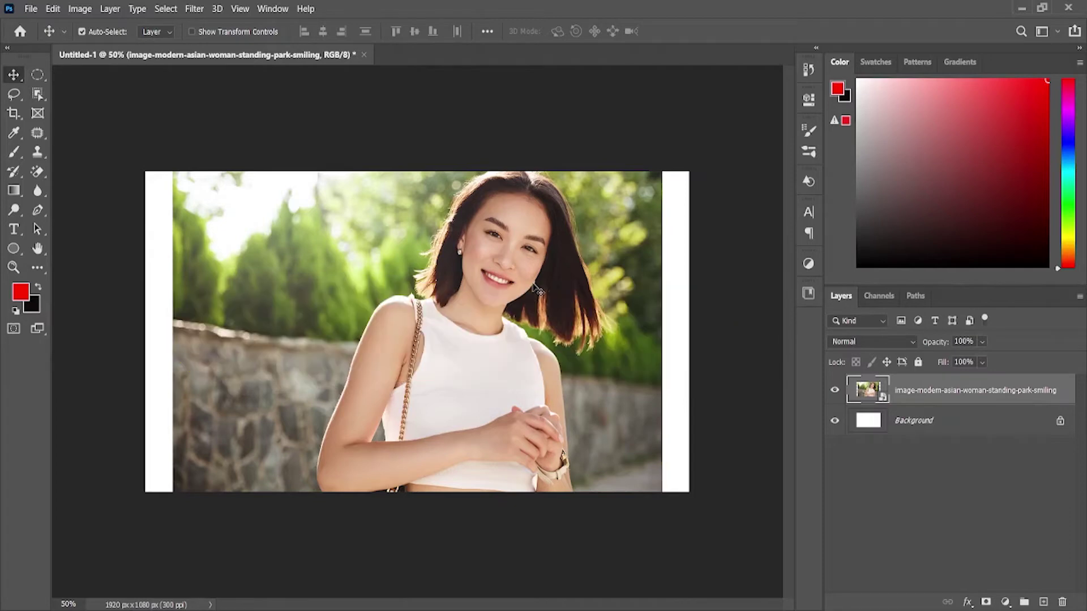
pyautogui.click(13, 266)
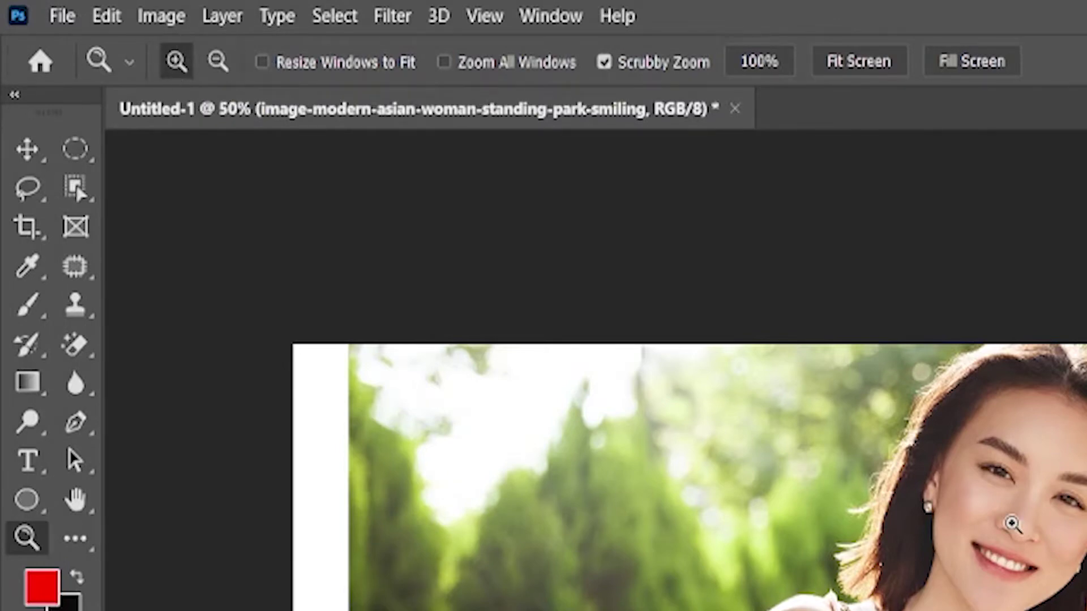
# - Zoom in on the woman's face to 400%, then zoom back out to 66.7%
pyautogui.click(1056, 499)
pyautogui.click(523, 262)
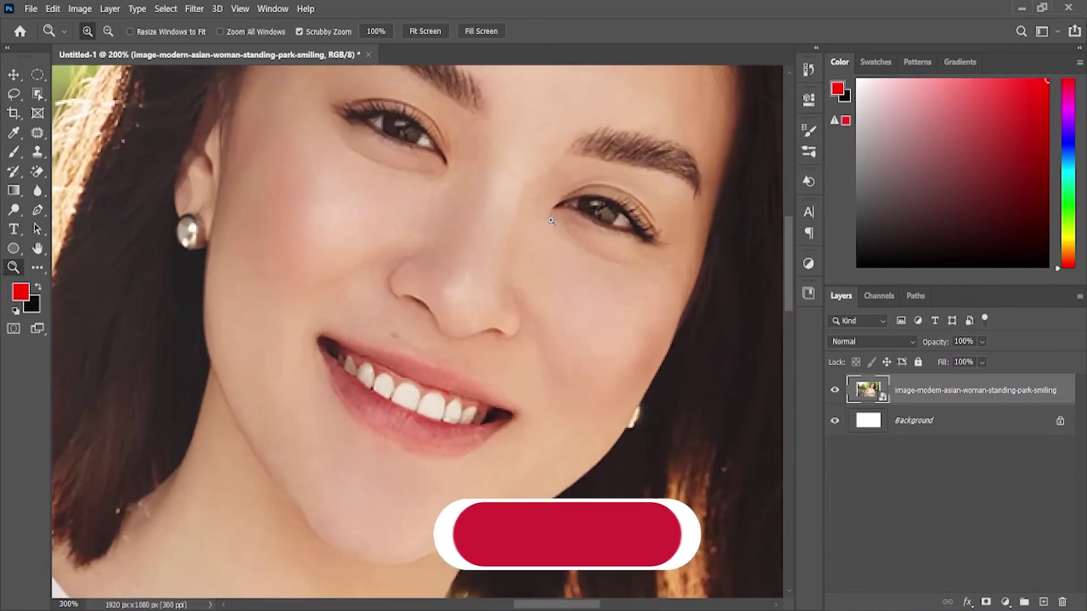
pyautogui.click(523, 262)
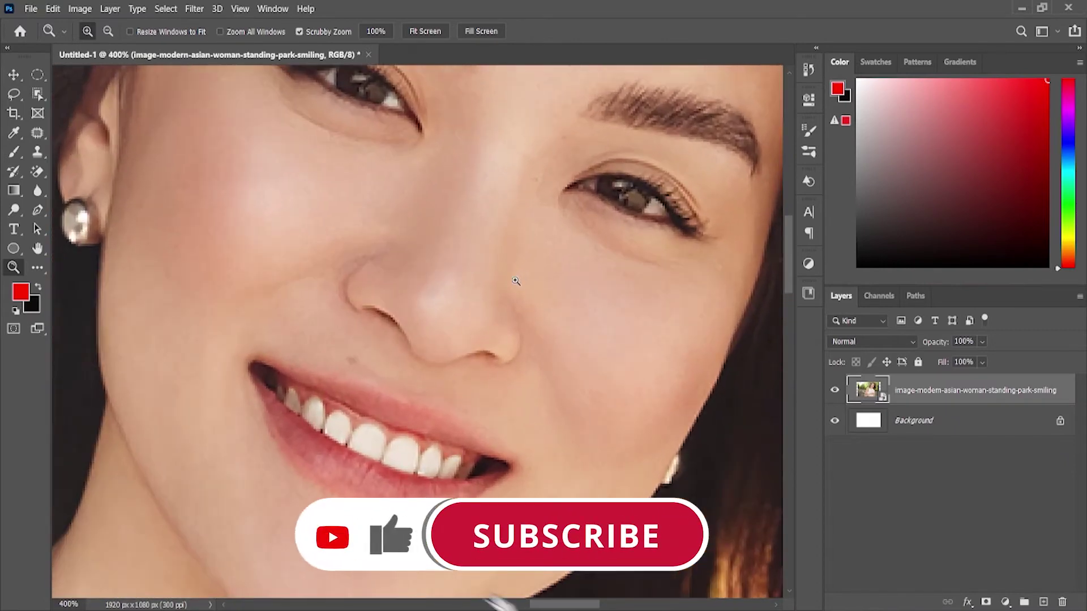
pyautogui.click(104, 34)
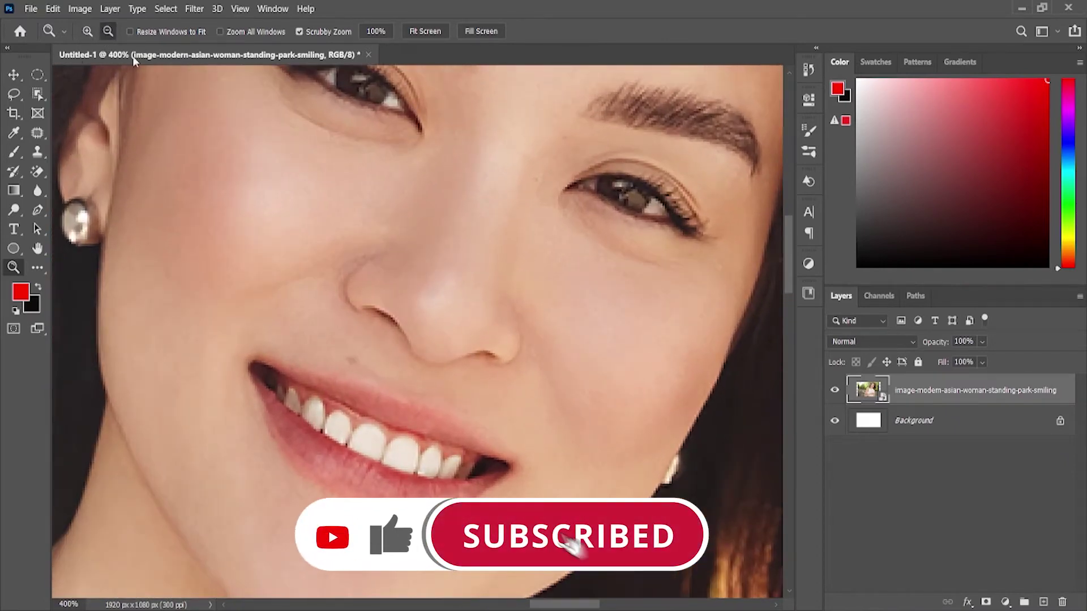
pyautogui.click(413, 238)
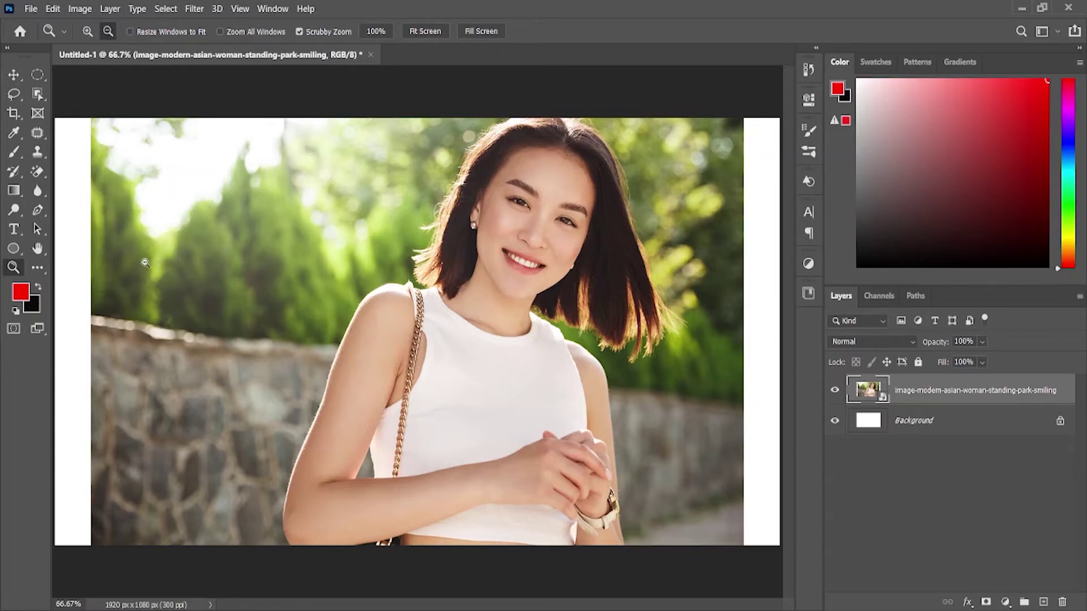
pyautogui.press('v')
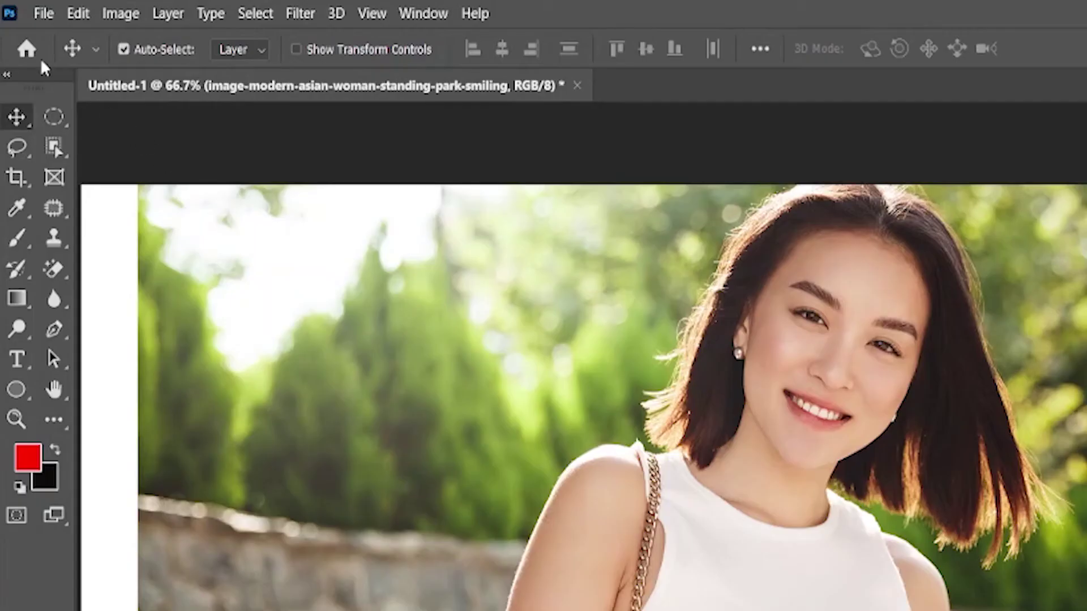
# - Undo the photo's move and its placement, leaving a blank canvas
pyautogui.click(44, 15)
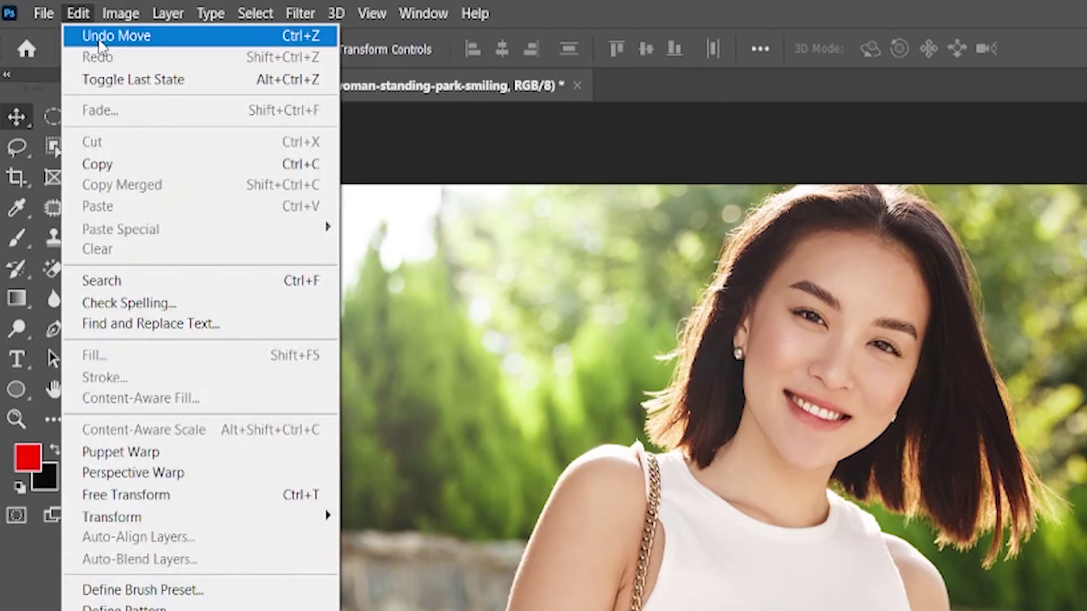
pyautogui.click(98, 38)
pyautogui.click(77, 14)
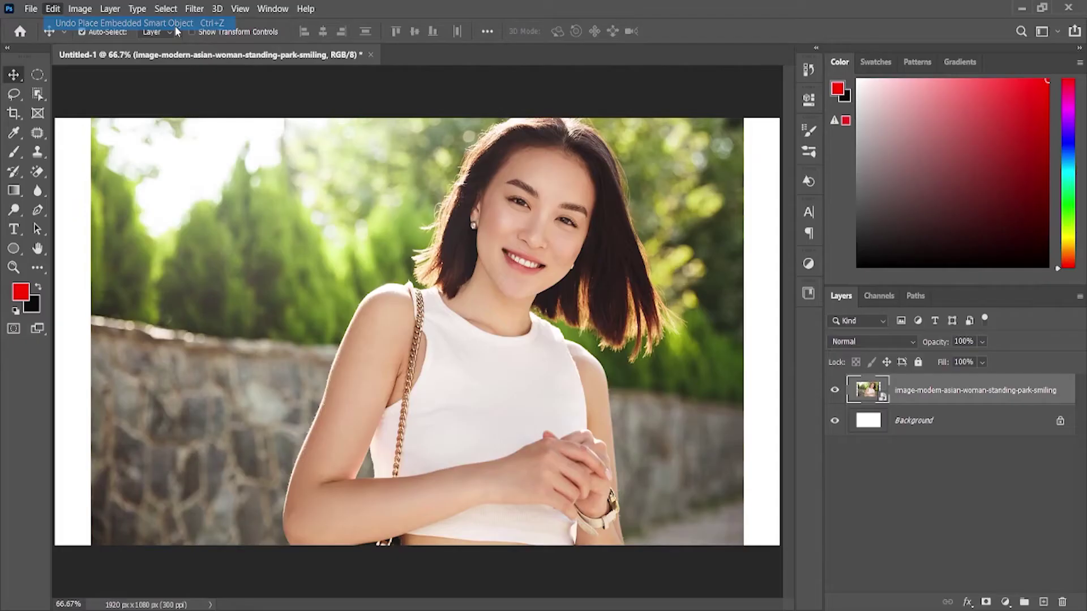
pyautogui.click(101, 37)
# - Redo the photo's placement and its move back into position
pyautogui.click(52, 9)
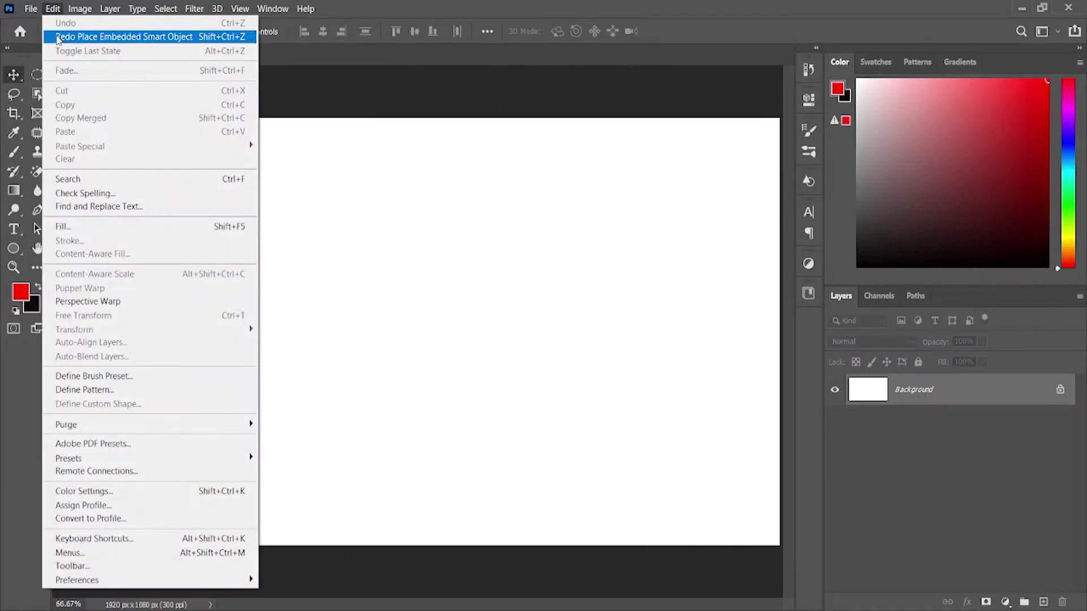
pyautogui.click(56, 36)
pyautogui.click(49, 9)
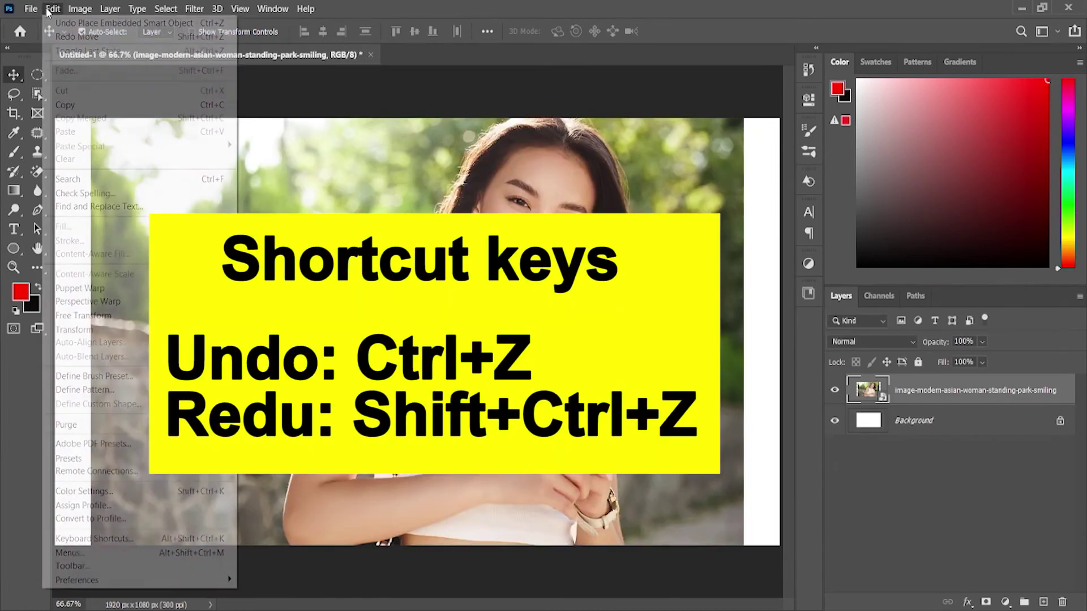
pyautogui.click(65, 38)
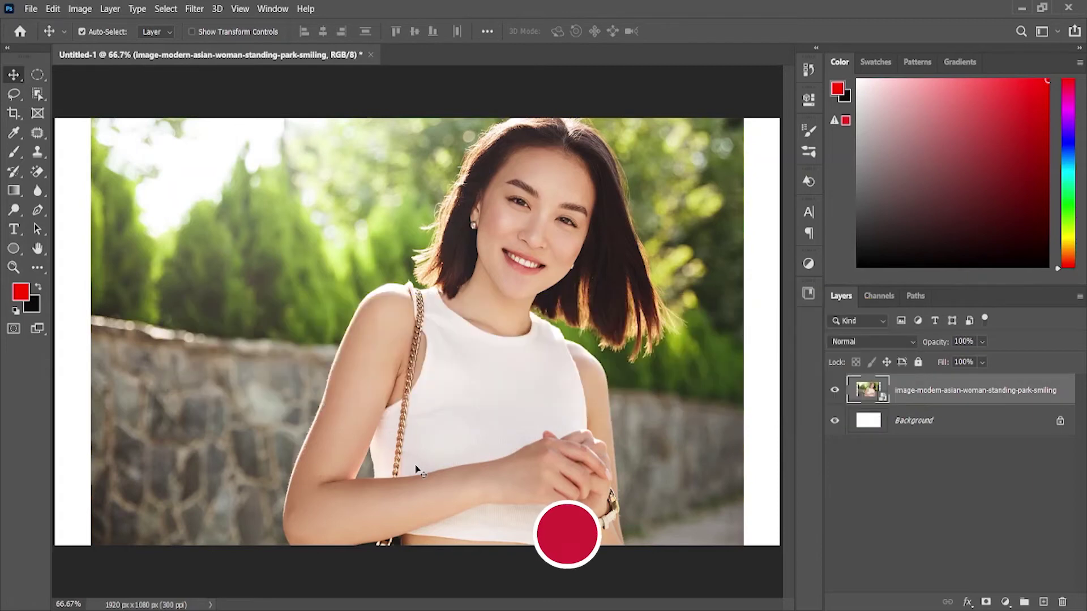
pyautogui.click(52, 9)
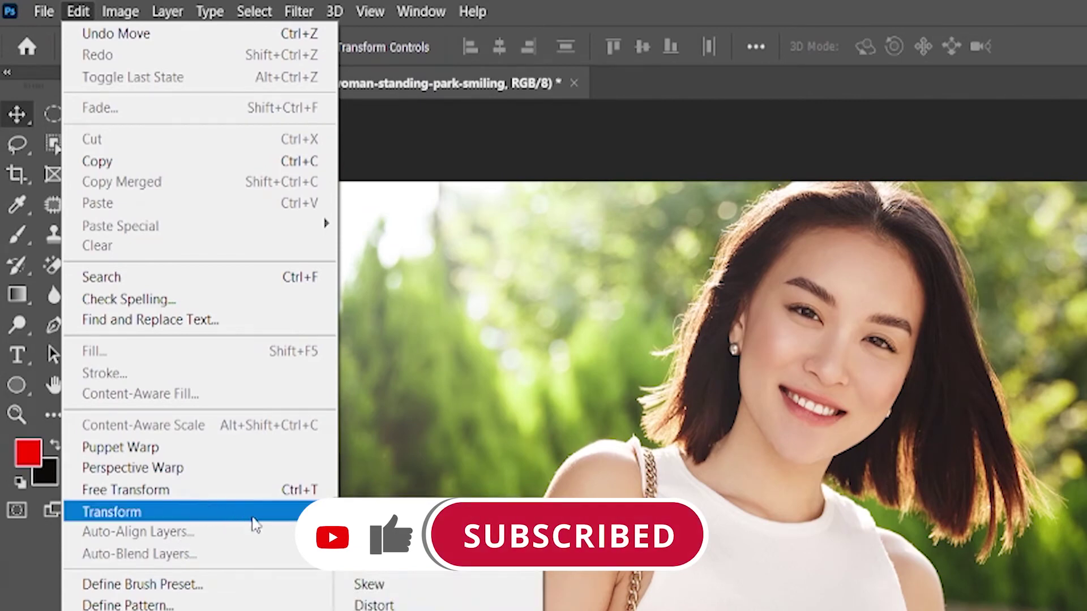
pyautogui.moveTo(195, 511)
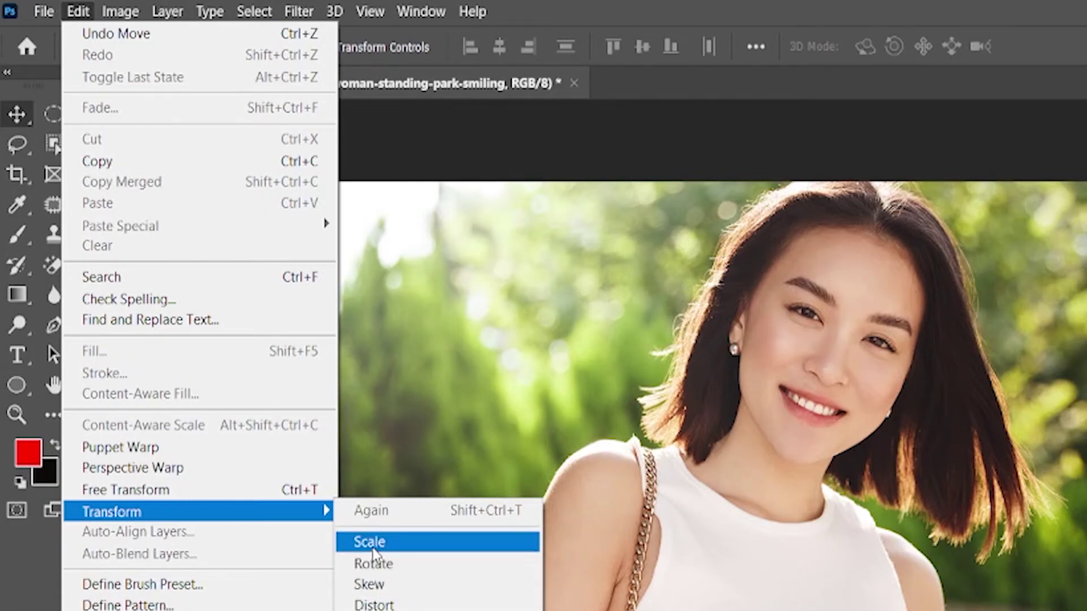
# - Free-transform the photo, shrinking then enlarging it to 24.91% to nearly fill the canvas
pyautogui.press('Escape')
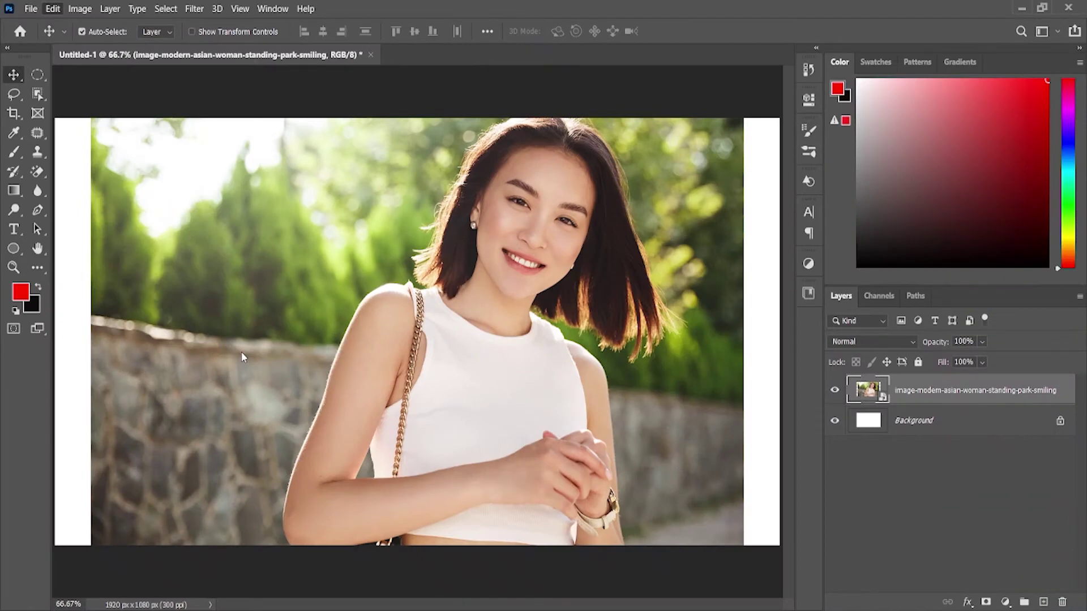
pyautogui.hotkey('ctrl', 't')
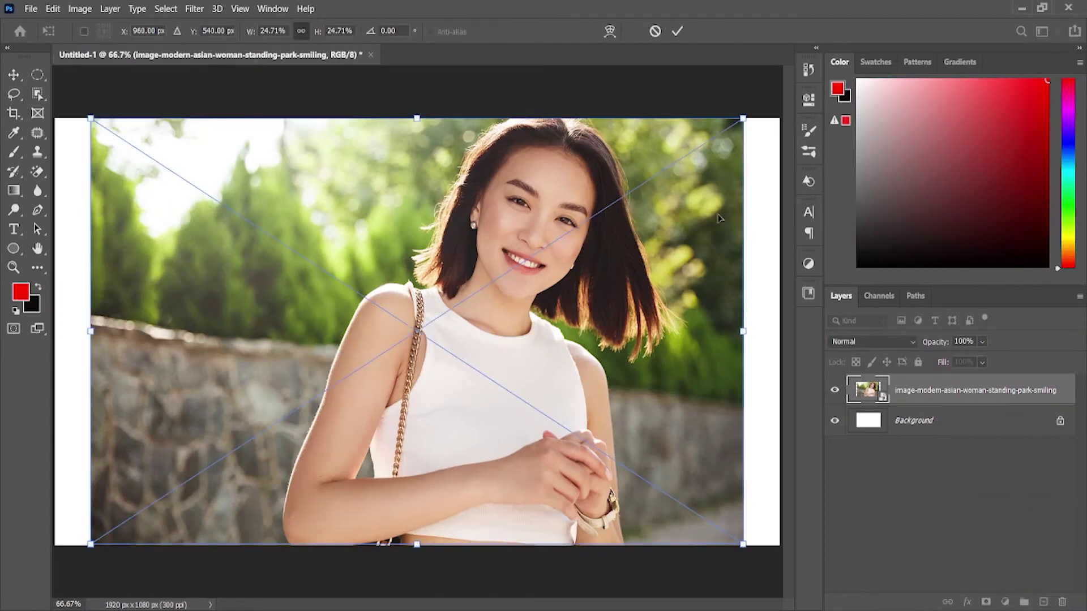
pyautogui.moveTo(743, 331); pyautogui.dragTo(439, 331)
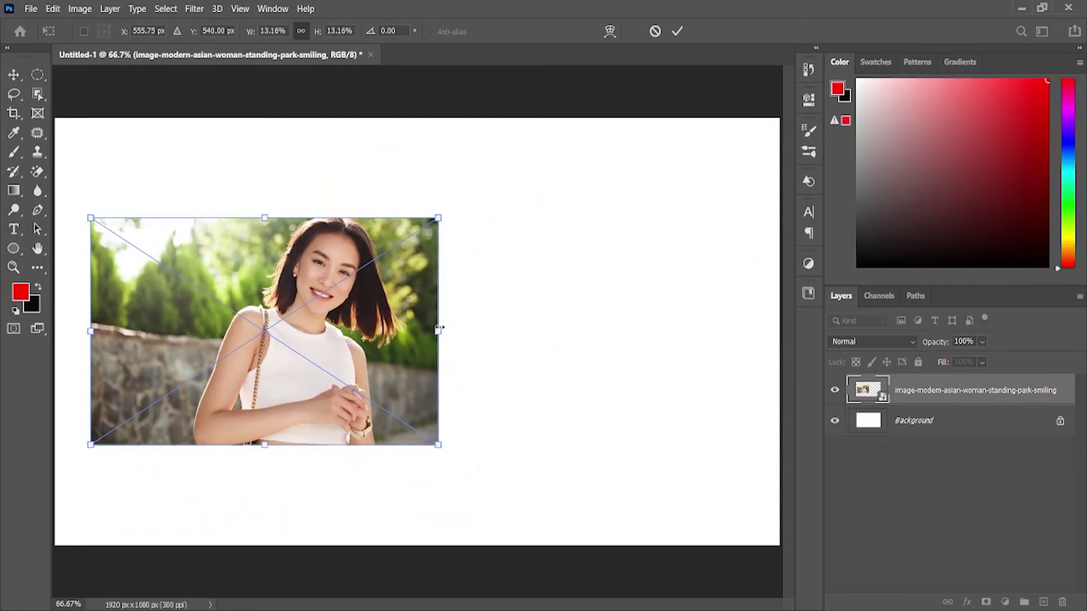
pyautogui.moveTo(540, 334); pyautogui.dragTo(728, 327)
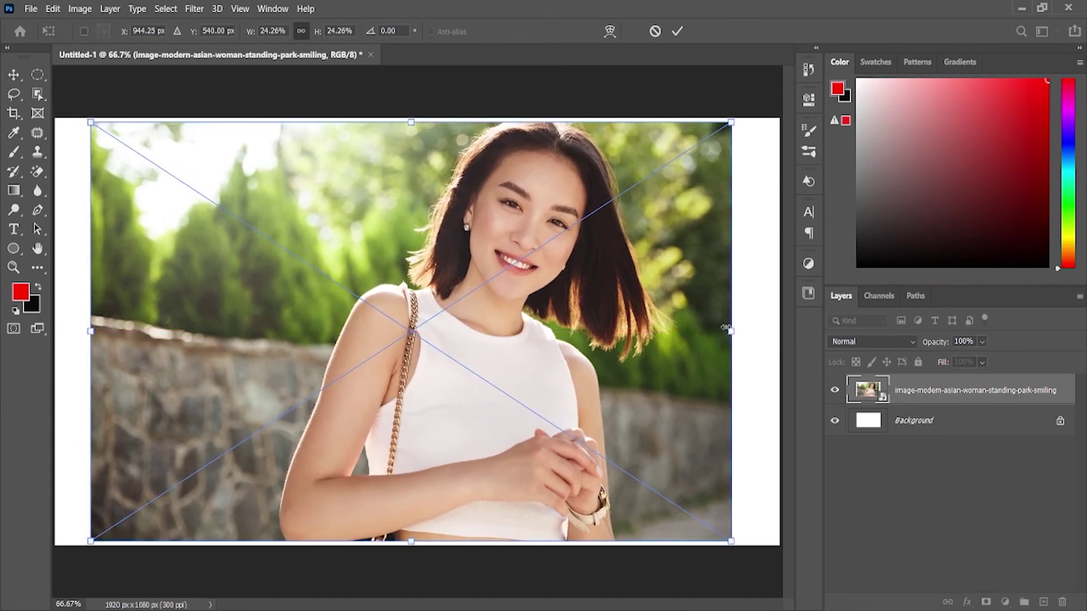
pyautogui.moveTo(731, 331); pyautogui.dragTo(752, 331)
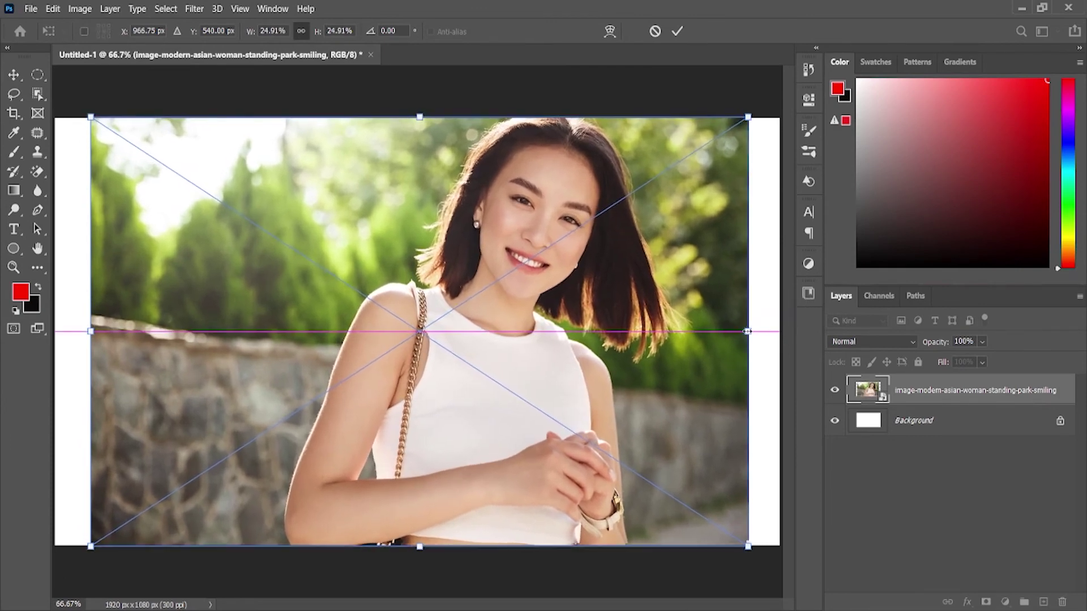
pyautogui.click(62, 13)
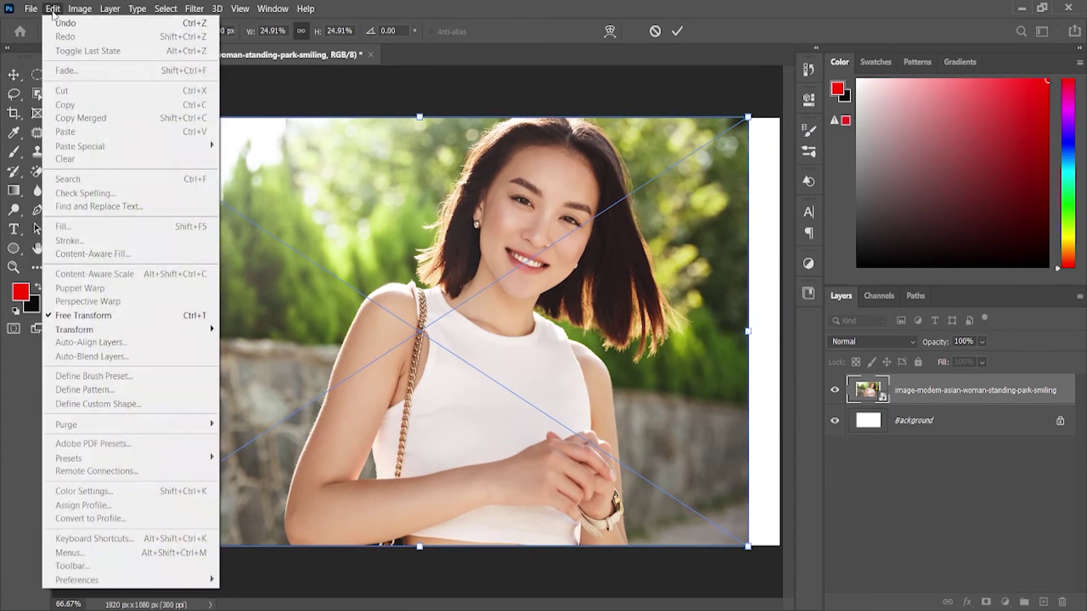
pyautogui.click(31, 9)
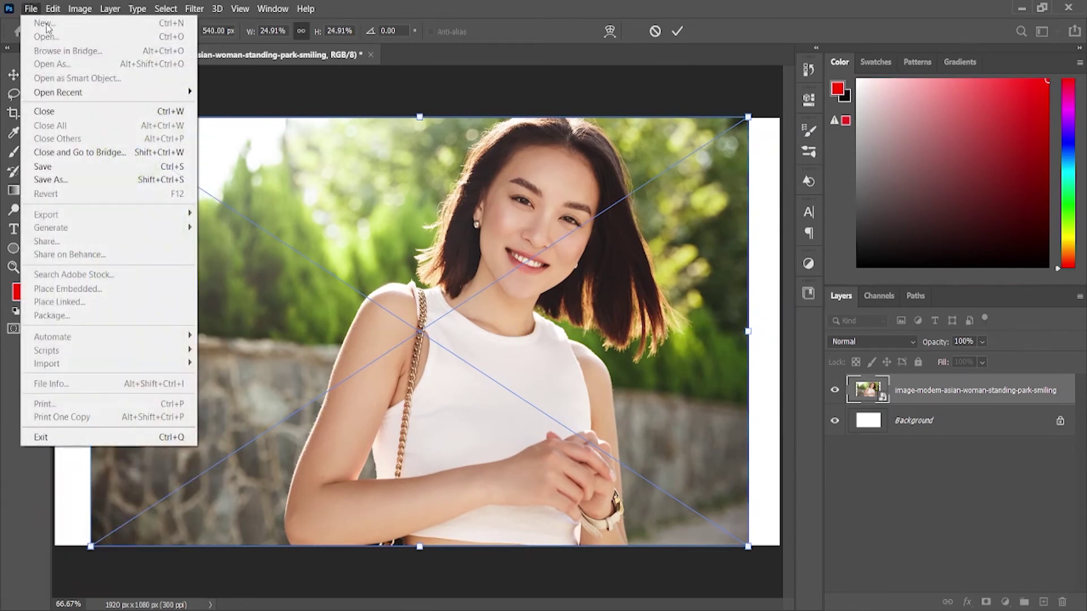
pyautogui.click(682, 30)
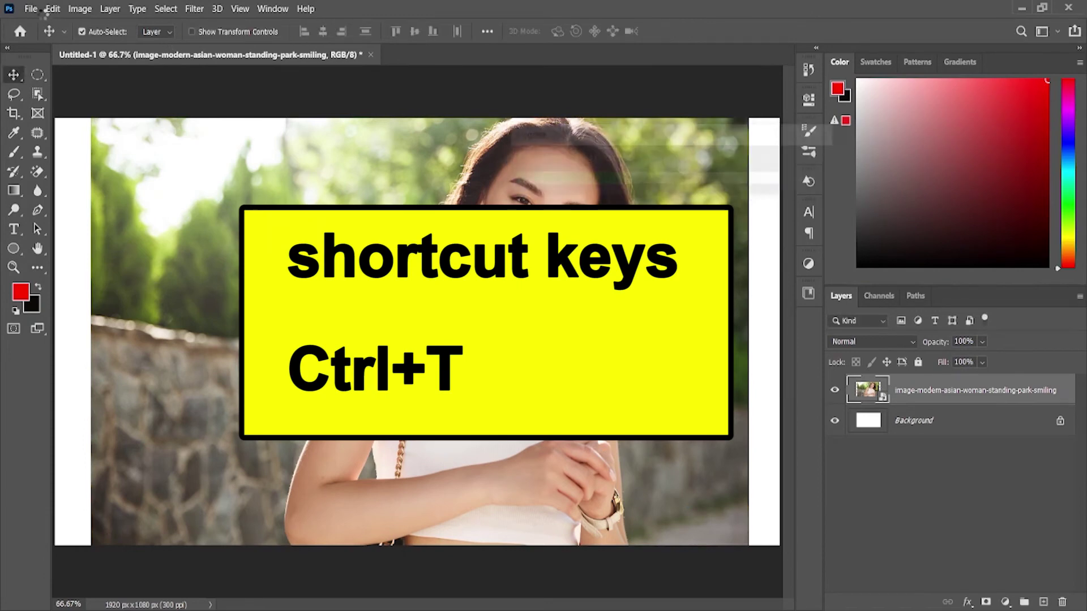
# - Scale the photo down to 17.11%, move it nearer the canvas centre, and commit
pyautogui.click(31, 9)
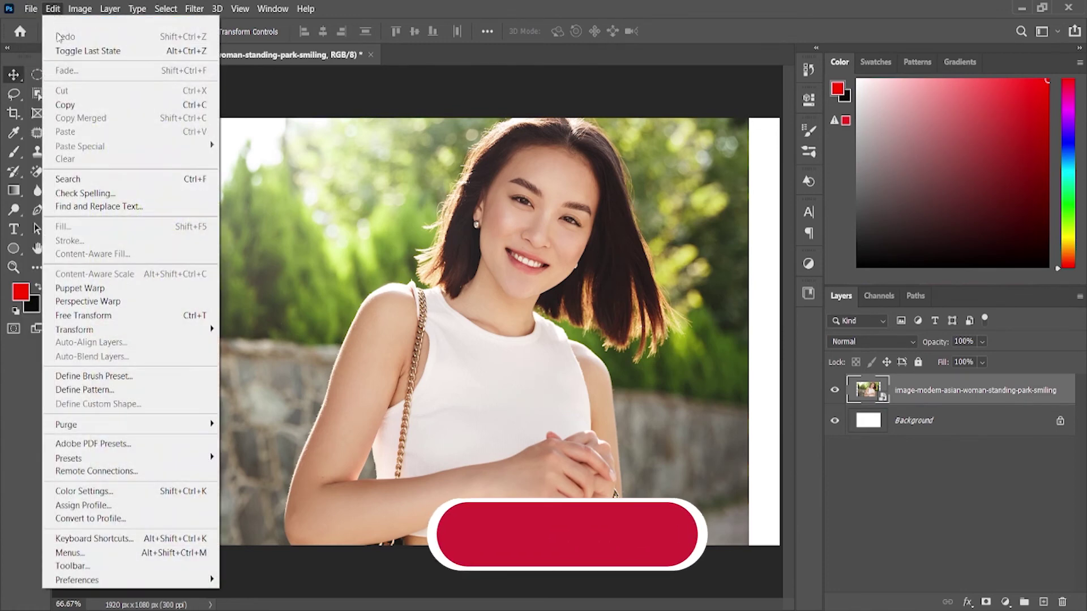
pyautogui.moveTo(128, 330)
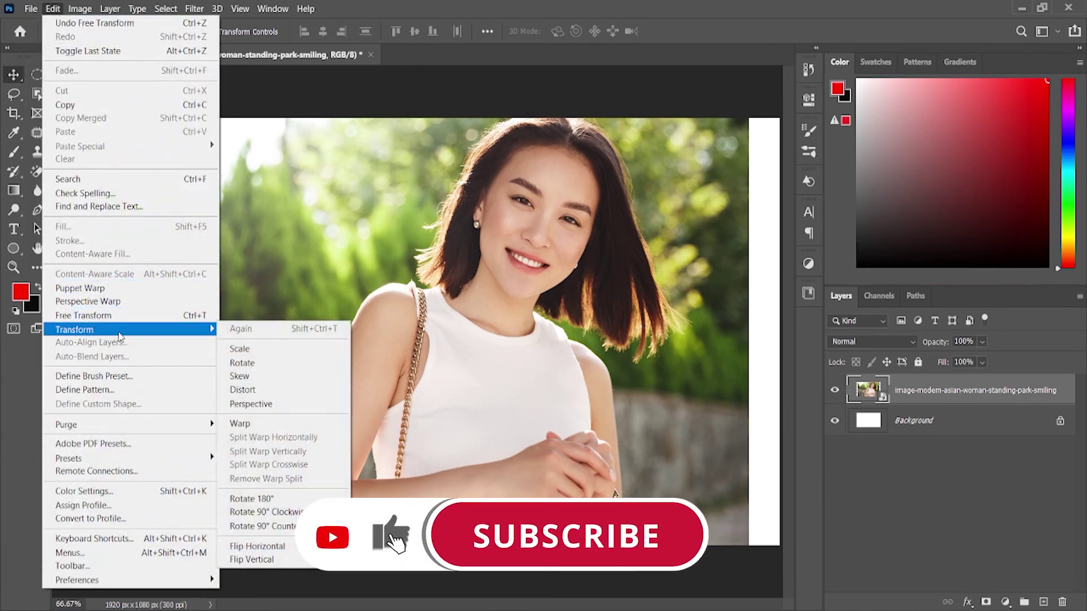
pyautogui.click(243, 350)
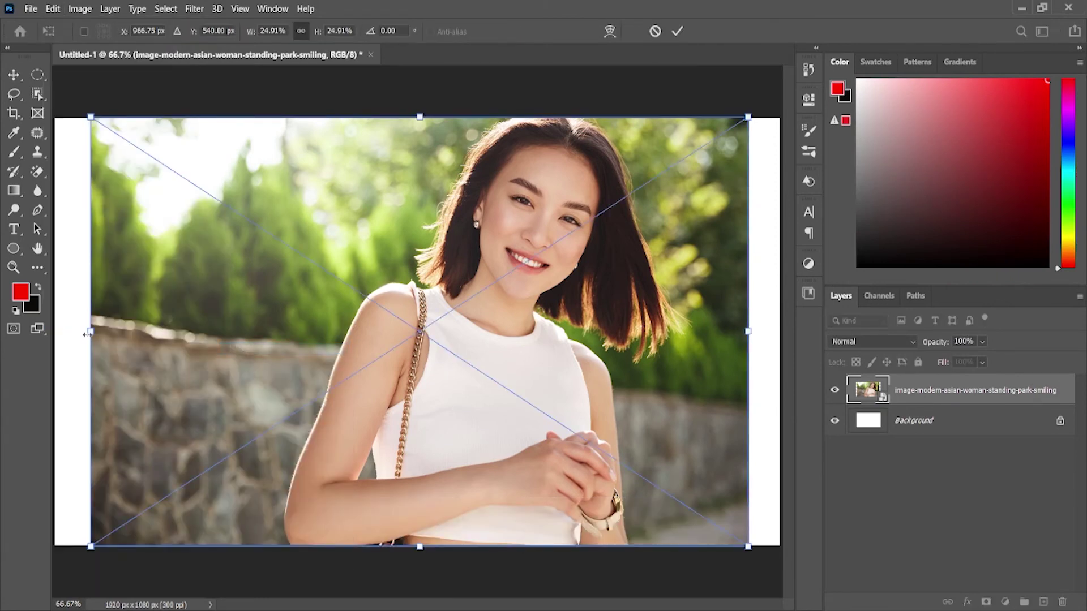
pyautogui.moveTo(88, 334)
pyautogui.mouseDown()
pyautogui.moveTo(417, 327)
pyautogui.moveTo(280, 324)
pyautogui.mouseUp()
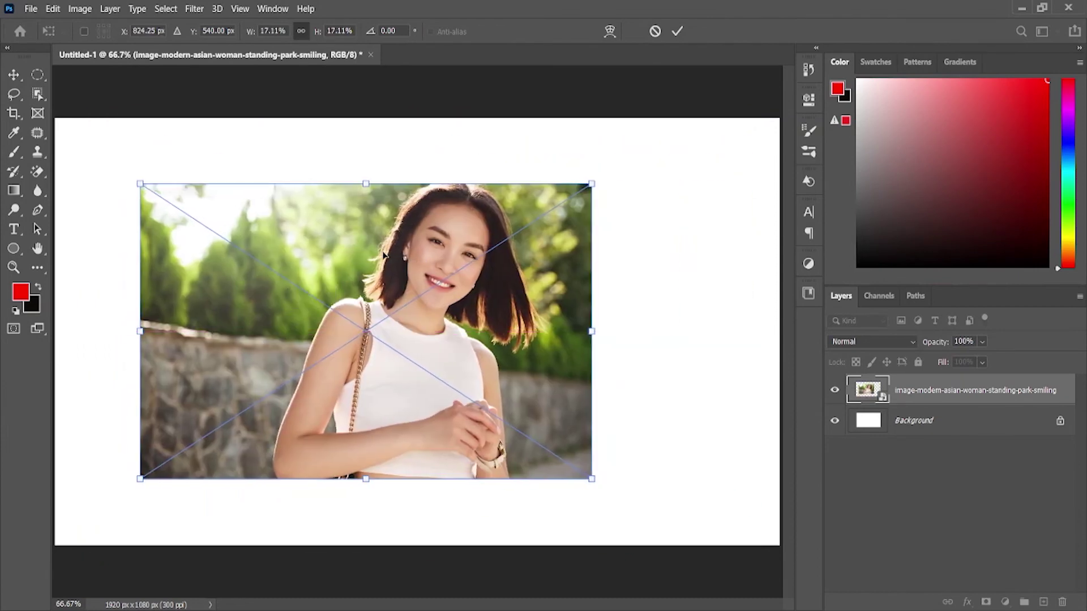
pyautogui.moveTo(413, 260); pyautogui.dragTo(446, 248)
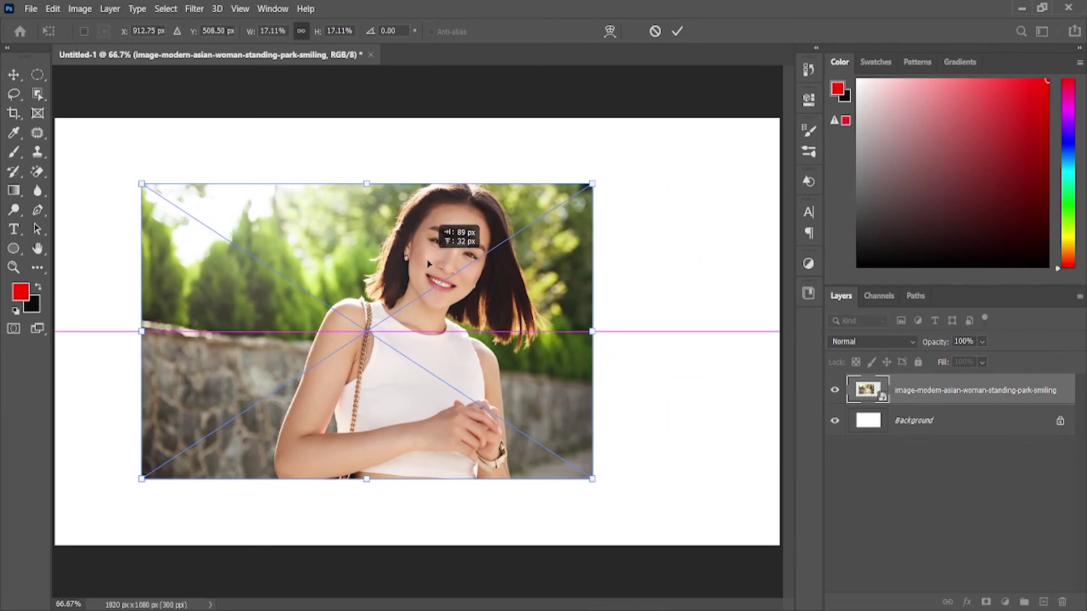
pyautogui.click(683, 30)
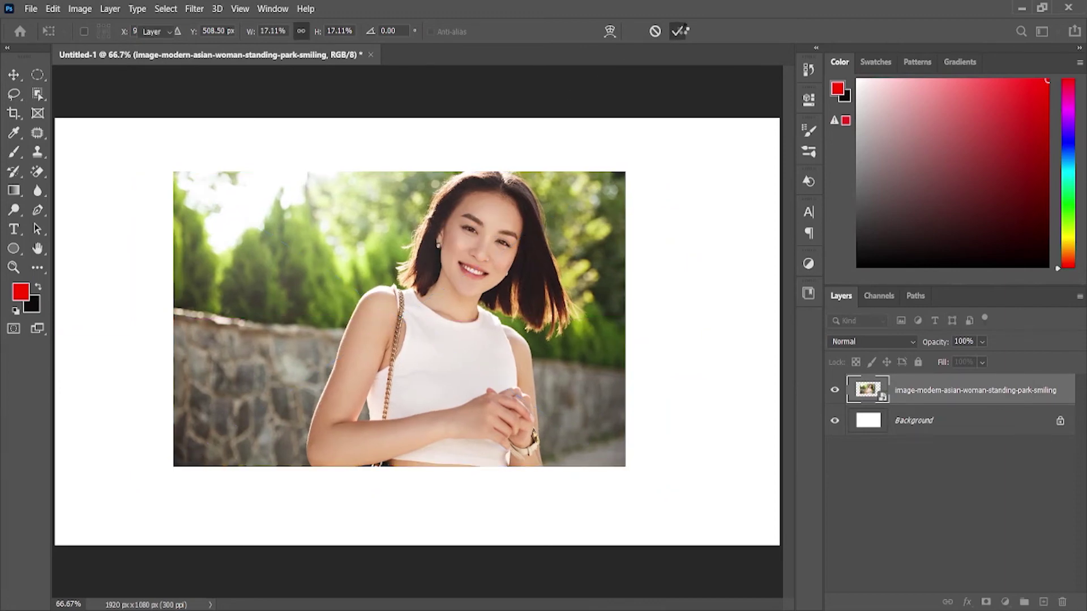